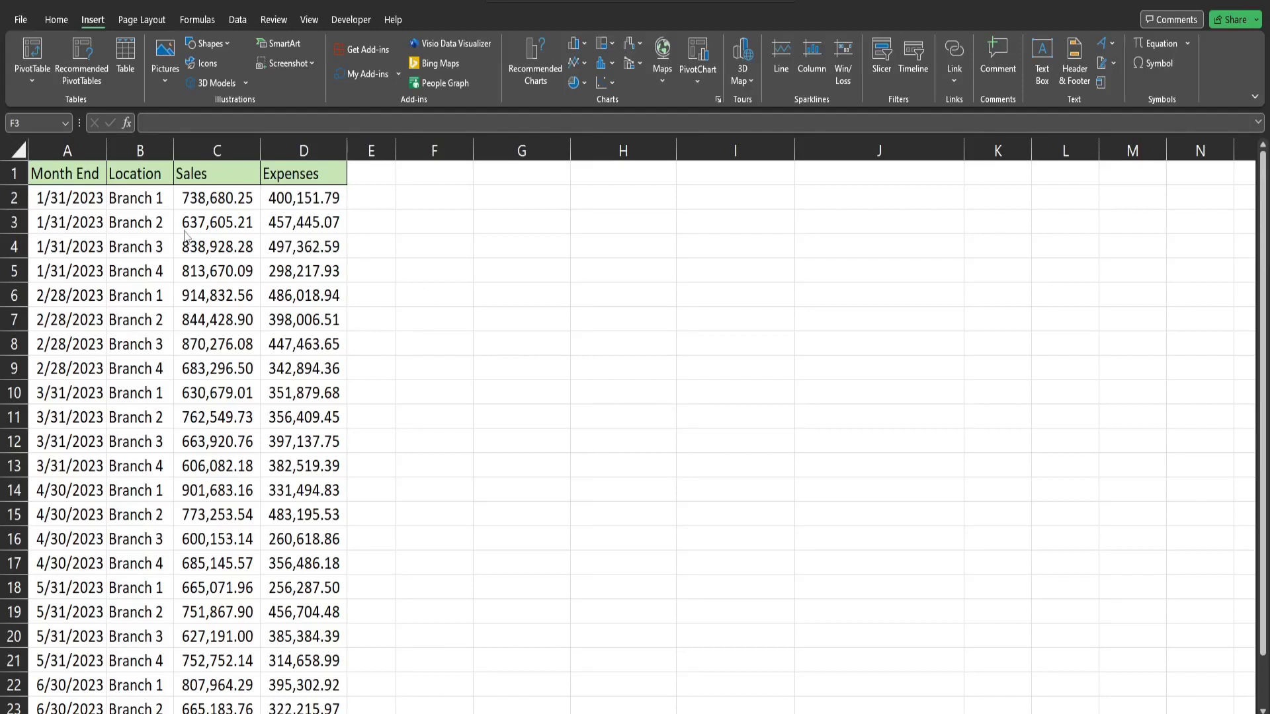
- Select the Sales, Expenses and branch-name cells, leaving the active cell inside the data range
{"action": "left_click", "coordinate": [197, 148]}
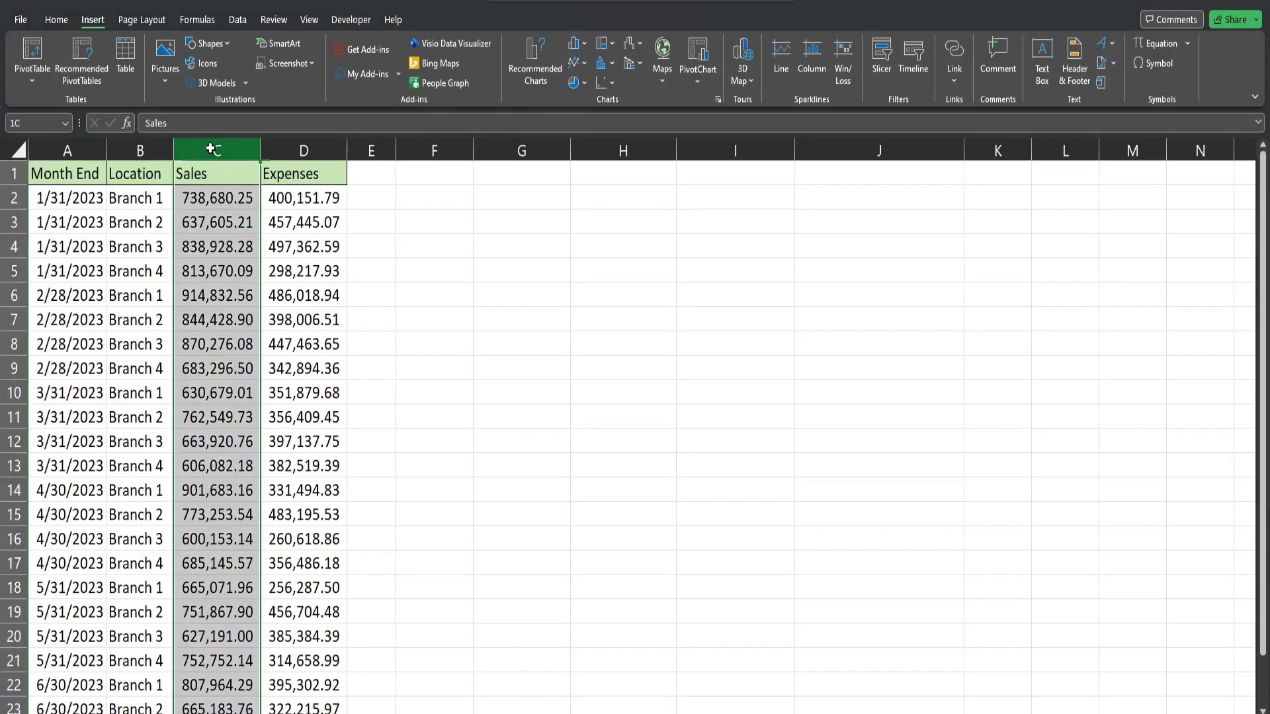
{"action": "left_click", "coordinate": [310, 145]}
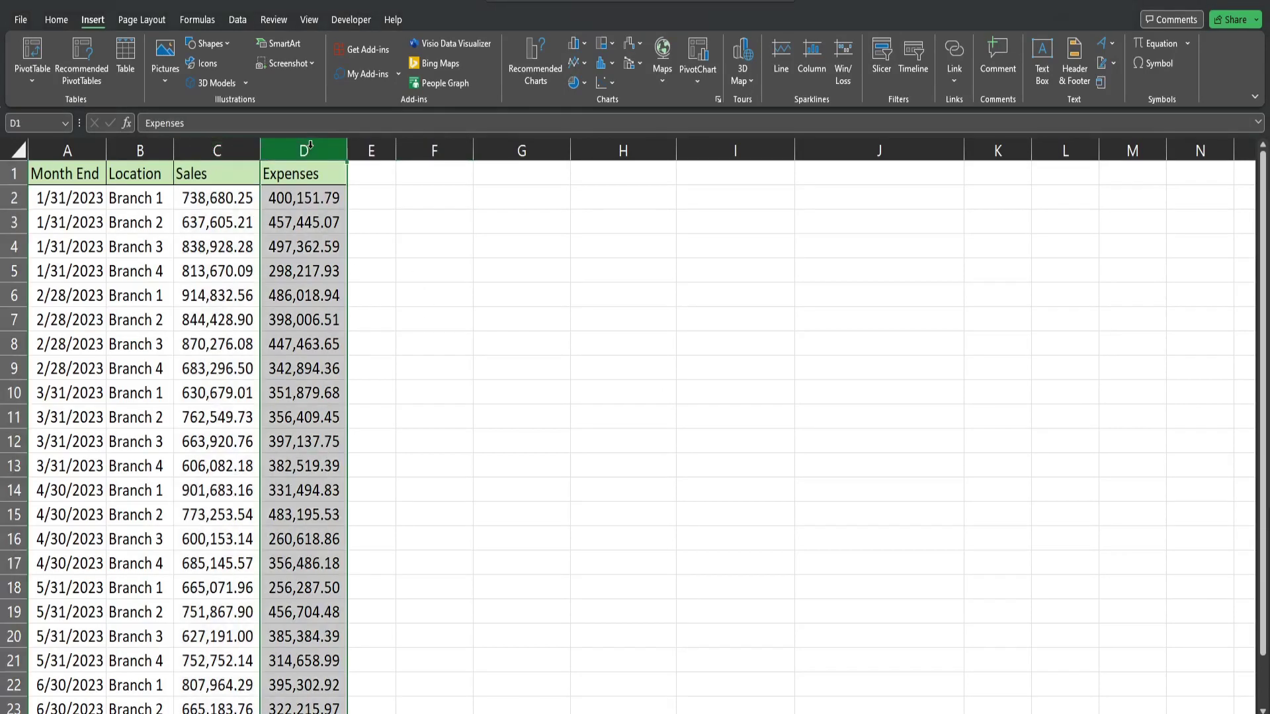
{"action": "left_click", "coordinate": [132, 200]}
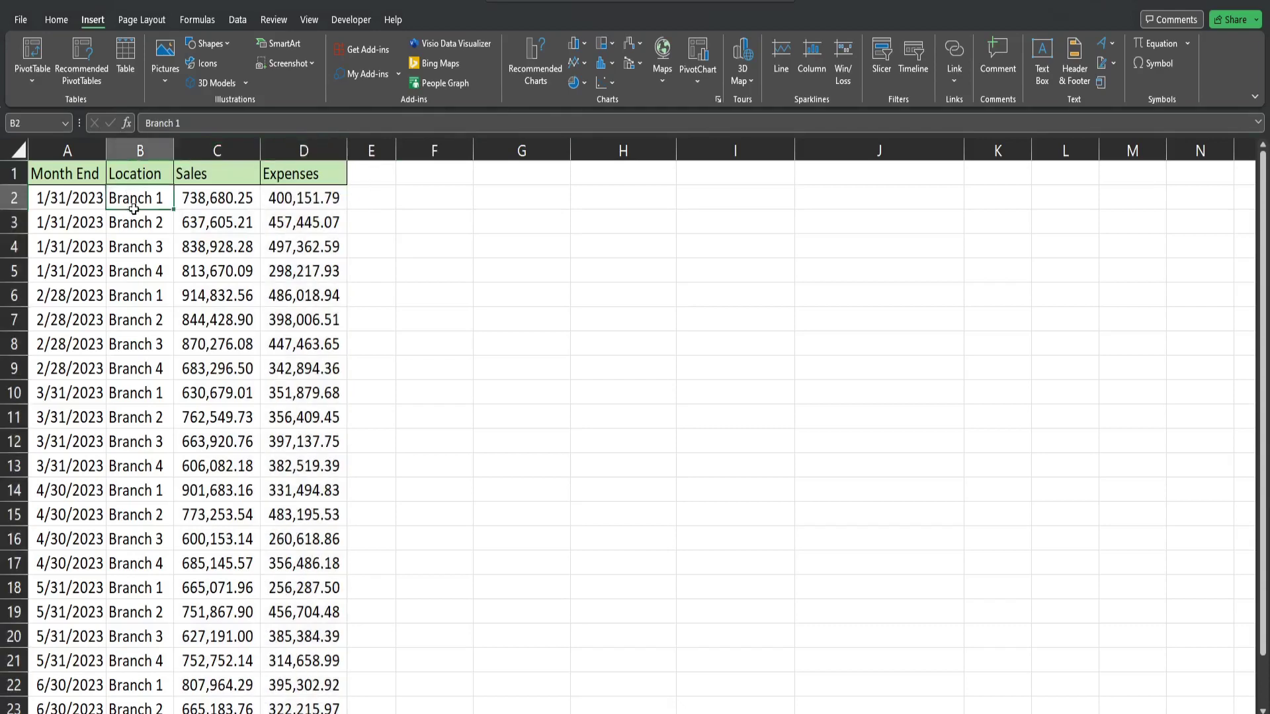
{"action": "left_click_drag", "start_coordinate": [134, 212], "coordinate": [140, 272]}
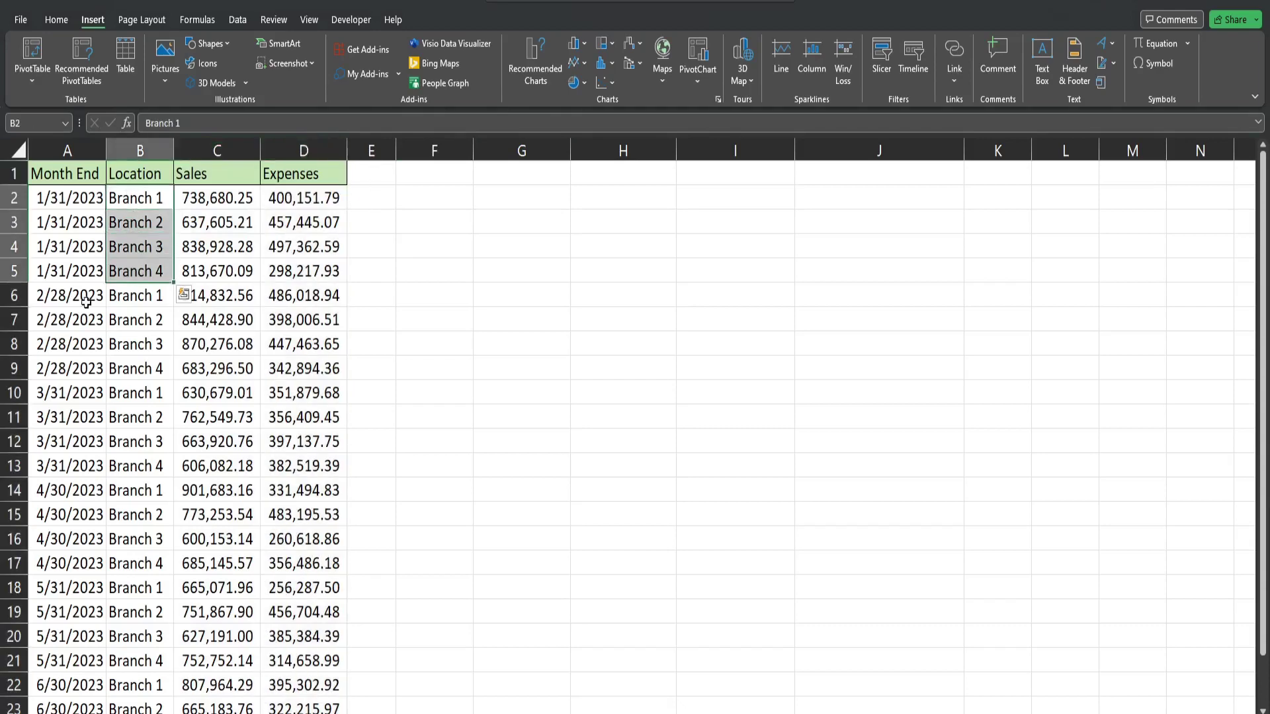
{"action": "scroll", "coordinate": [86, 303], "scroll_direction": "down", "scroll_amount": 5}
{"action": "scroll", "coordinate": [86, 302], "scroll_direction": "up", "scroll_amount": 5}
{"action": "left_click_drag", "start_coordinate": [146, 202], "coordinate": [145, 267]}
{"action": "left_click", "coordinate": [218, 220]}
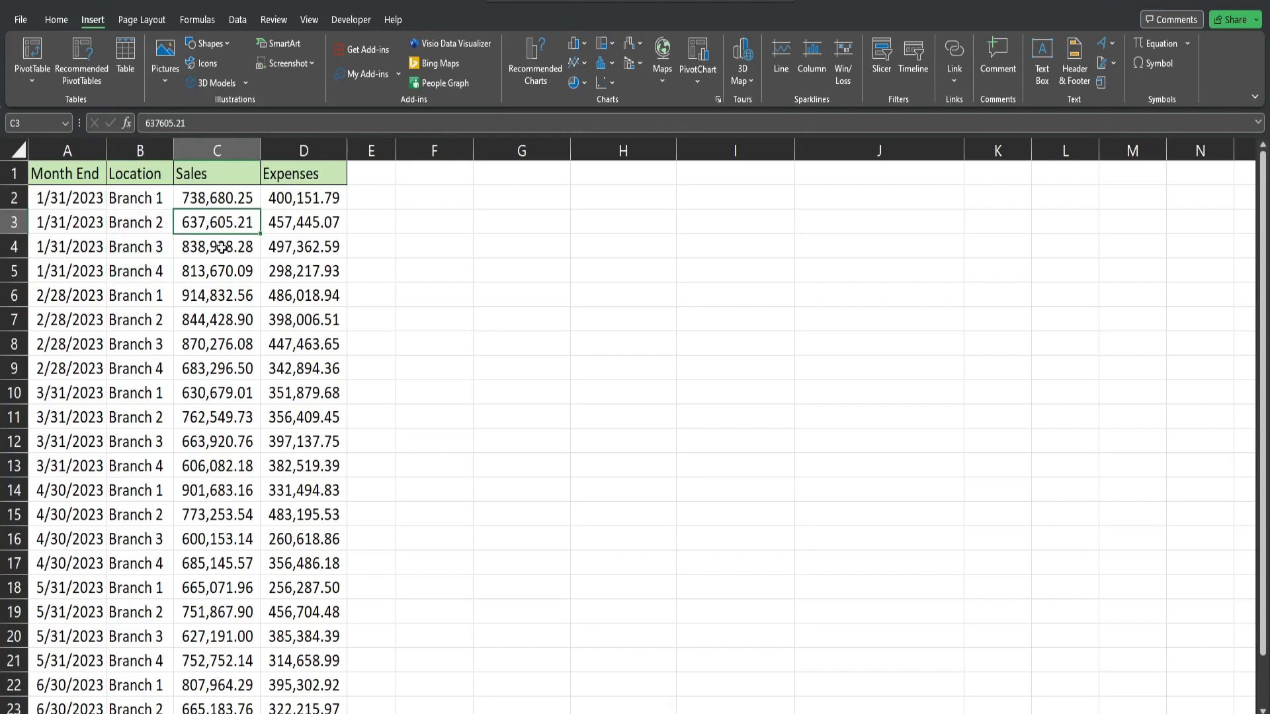
- Insert a PivotTable from the table range at cell F2 on the existing worksheet
{"action": "left_click", "coordinate": [34, 80]}
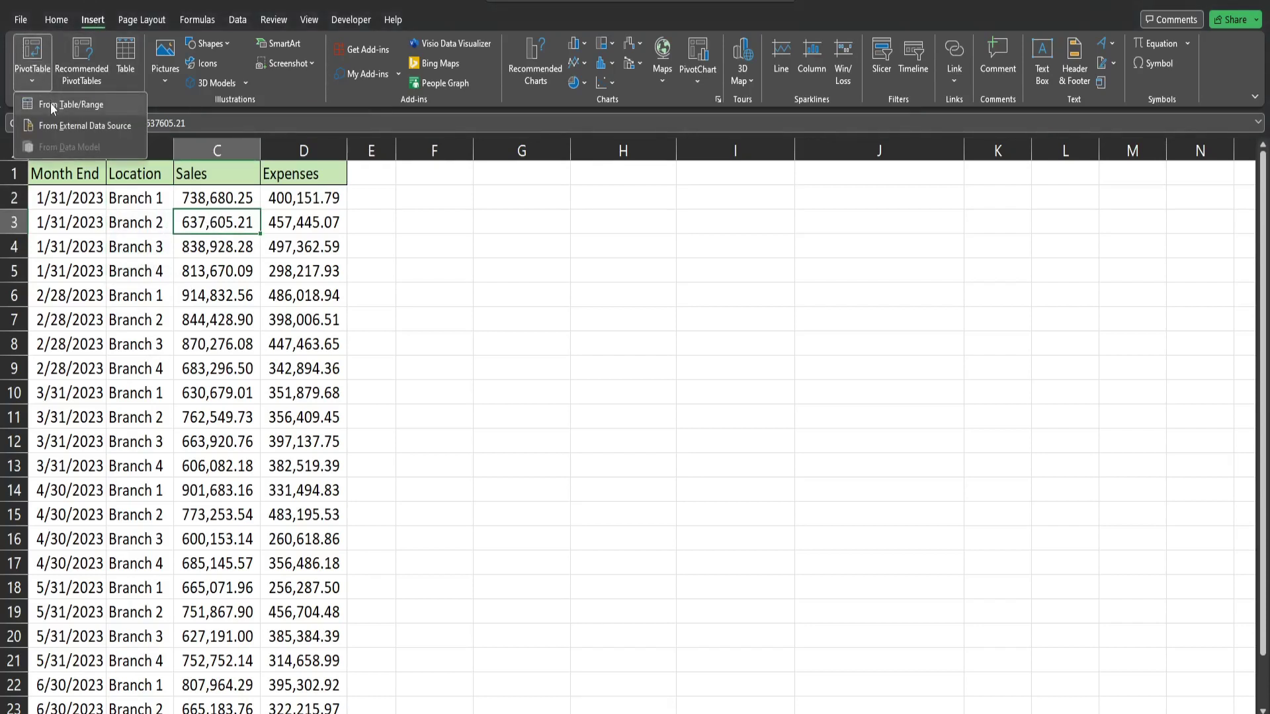
{"action": "left_click", "coordinate": [53, 107]}
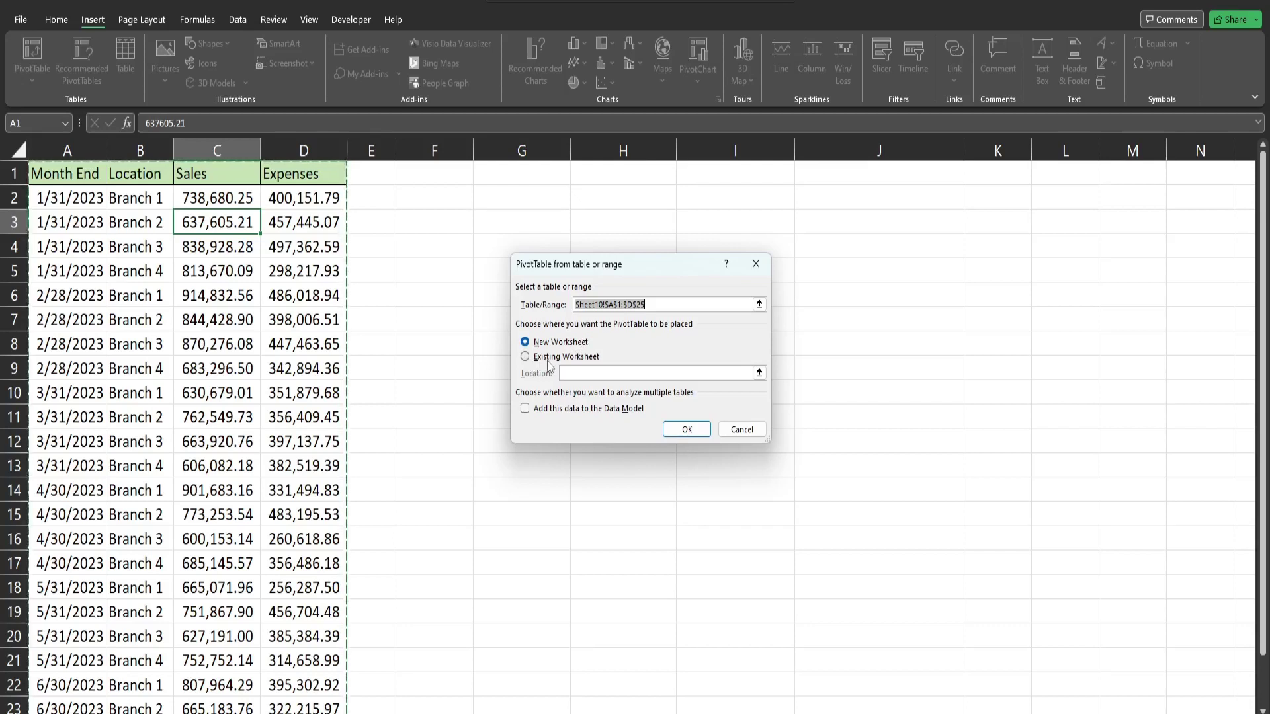
{"action": "left_click", "coordinate": [526, 357]}
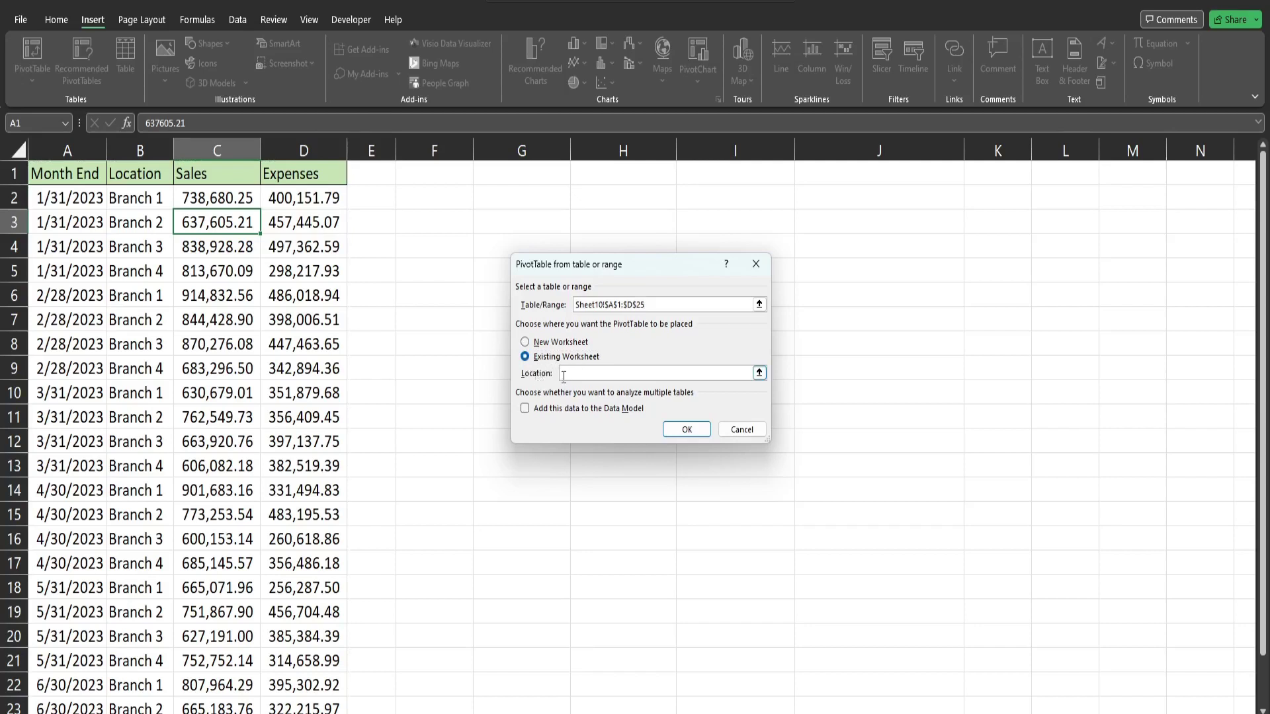
{"action": "left_click", "coordinate": [423, 199]}
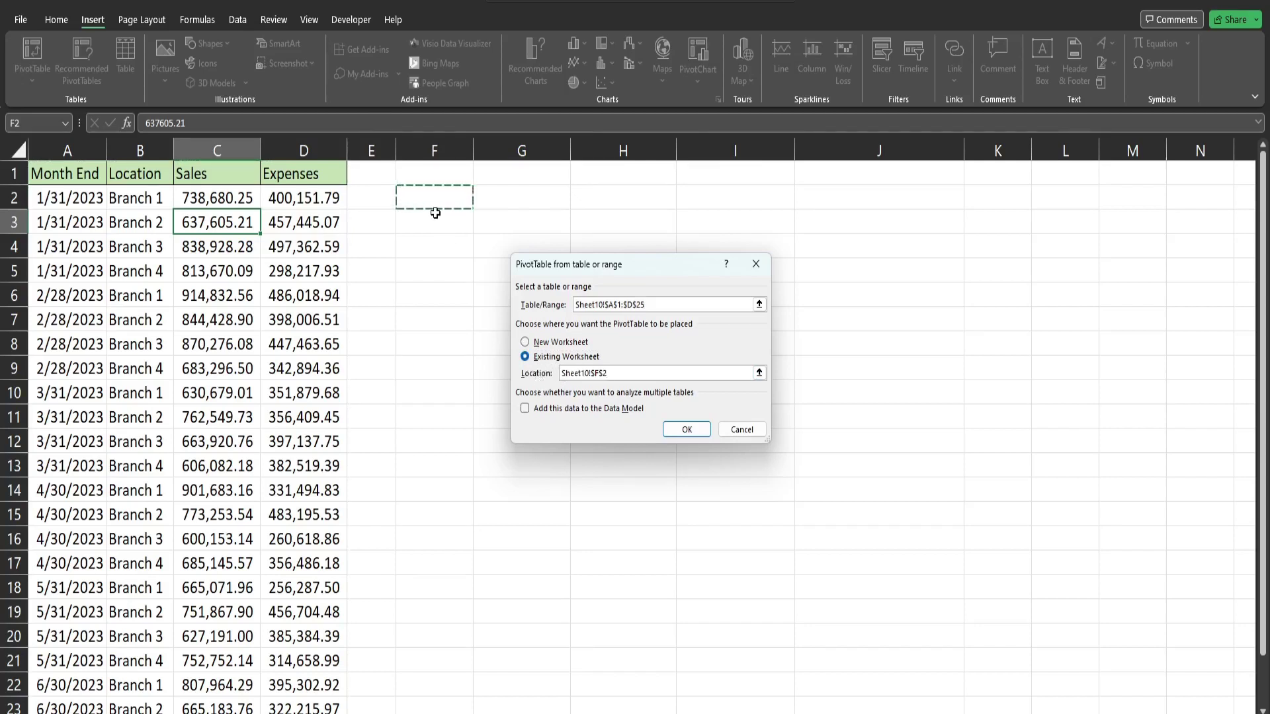
{"action": "left_click", "coordinate": [687, 429]}
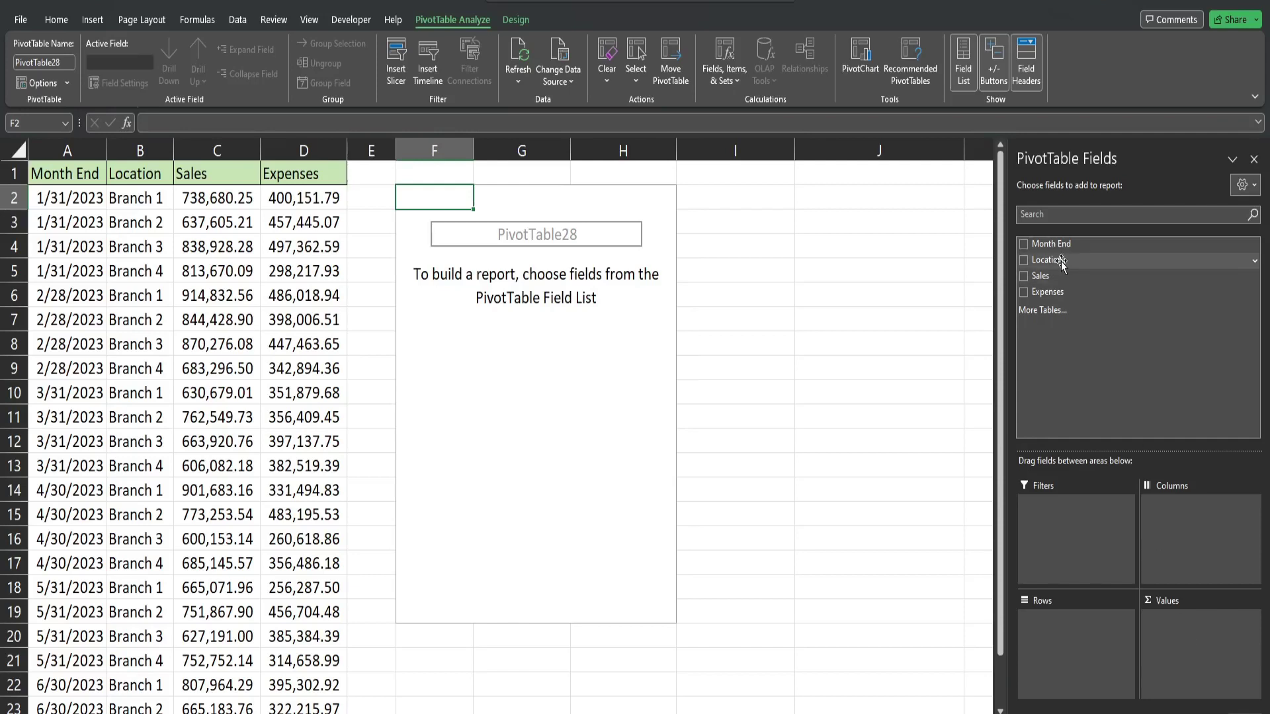
- Put Location in Rows and Sales and Expenses in Values
{"action": "left_click_drag", "start_coordinate": [1060, 261], "coordinate": [1070, 635]}
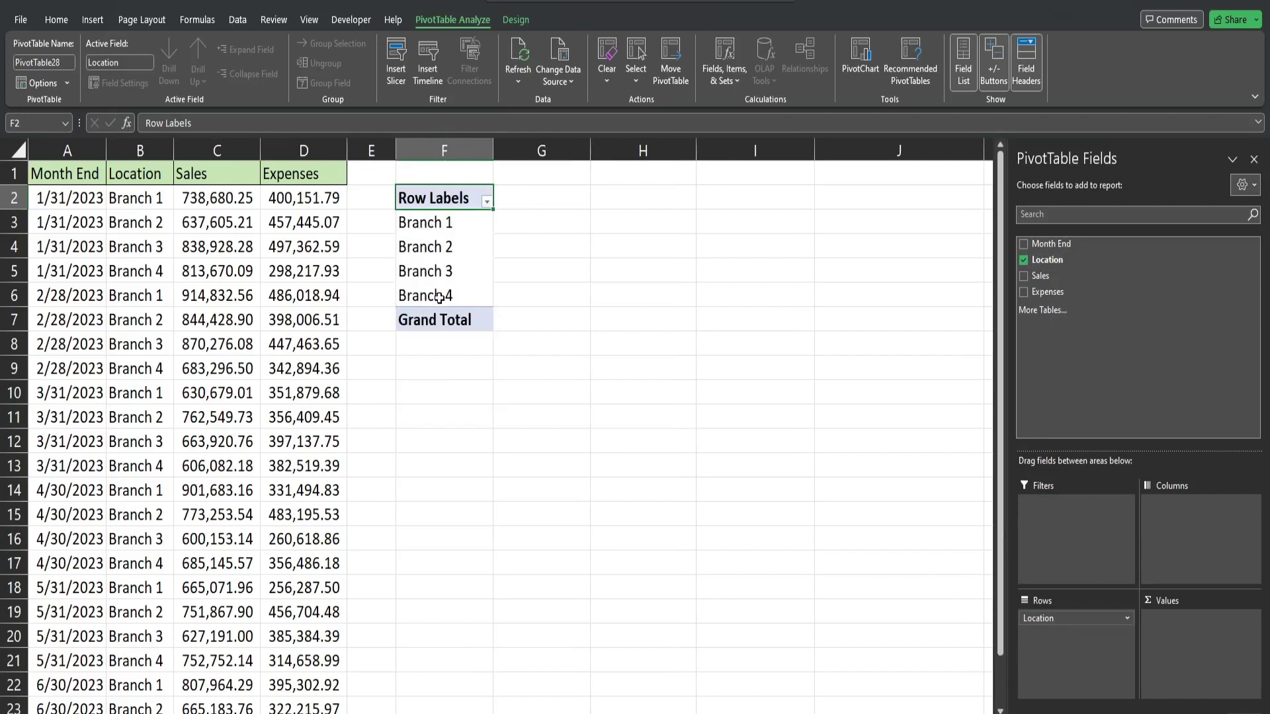
{"action": "left_click_drag", "start_coordinate": [1048, 277], "coordinate": [1182, 635]}
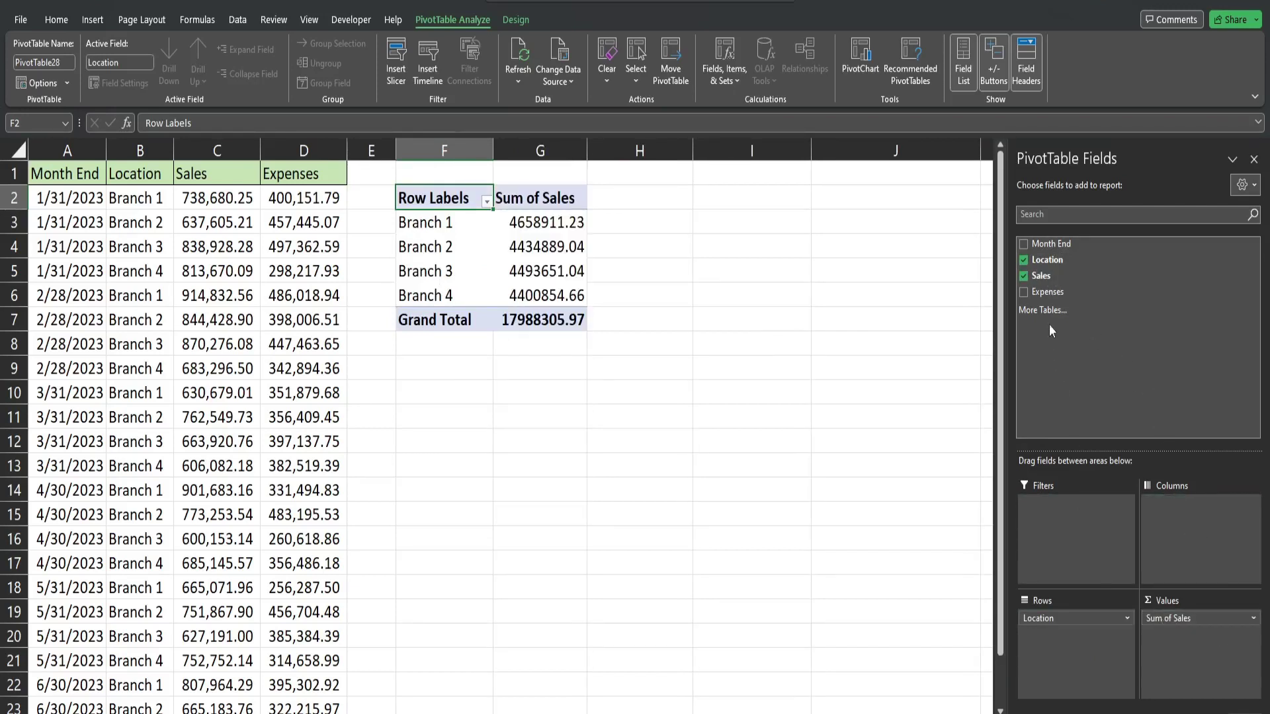
{"action": "left_click_drag", "start_coordinate": [1049, 292], "coordinate": [1185, 658]}
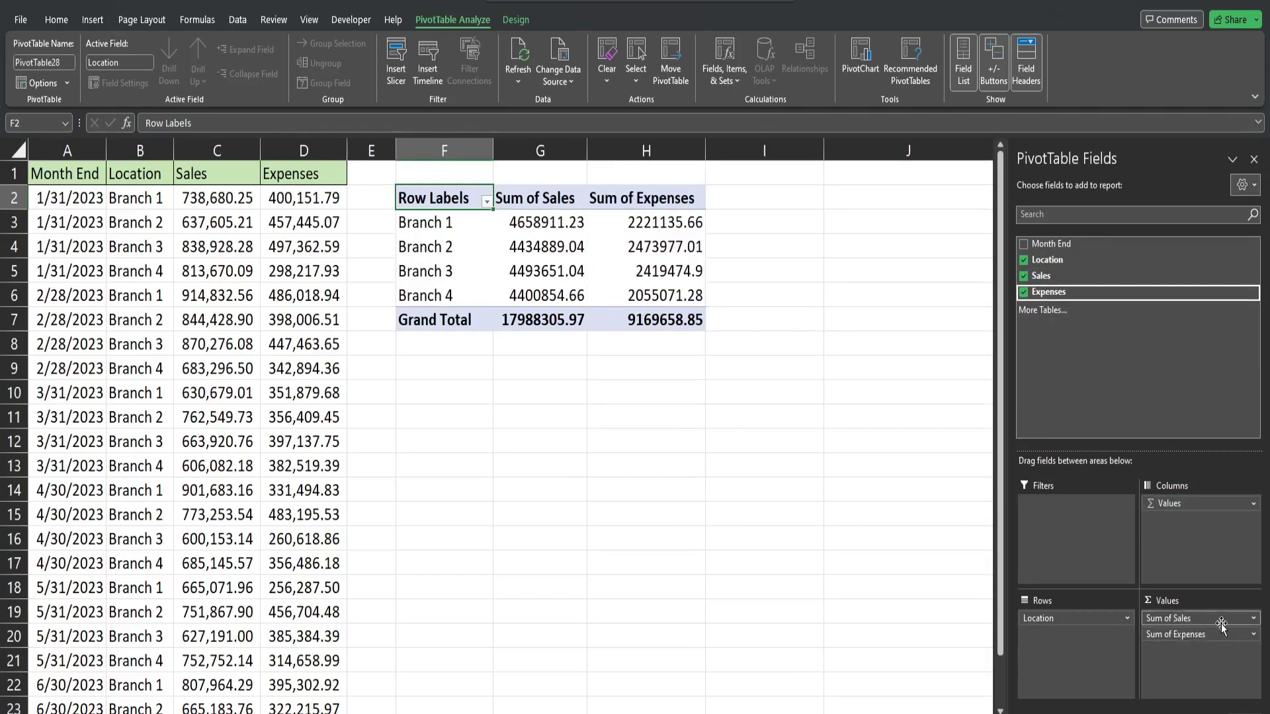
- Format the Sum of Sales values as Currency through Value Field Settings
{"action": "left_click", "coordinate": [1254, 620]}
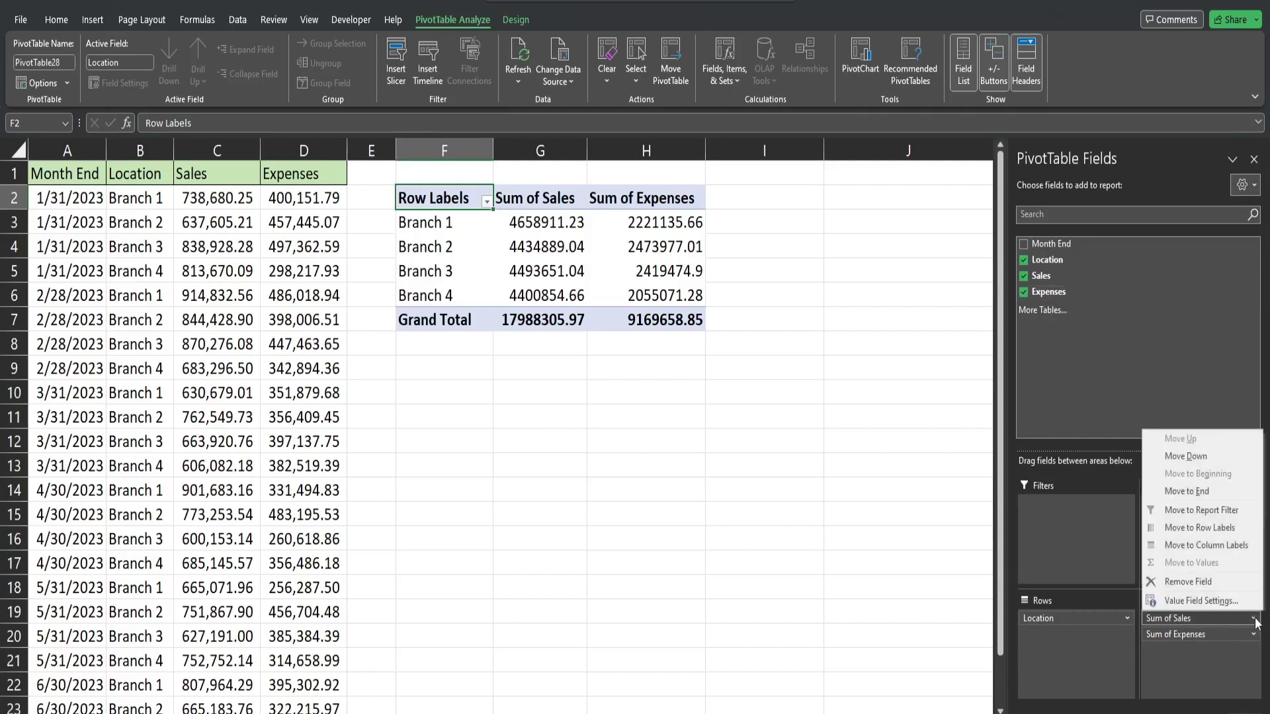
{"action": "left_click", "coordinate": [1207, 601]}
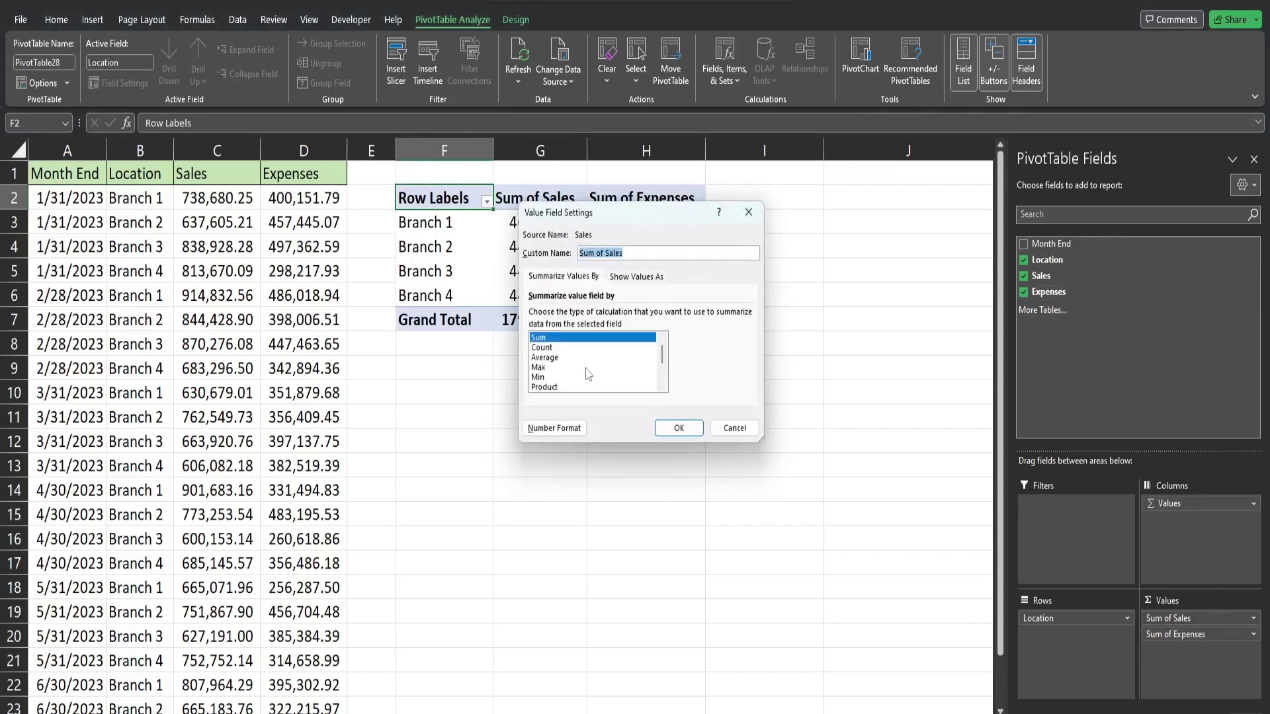
{"action": "left_click", "coordinate": [563, 429]}
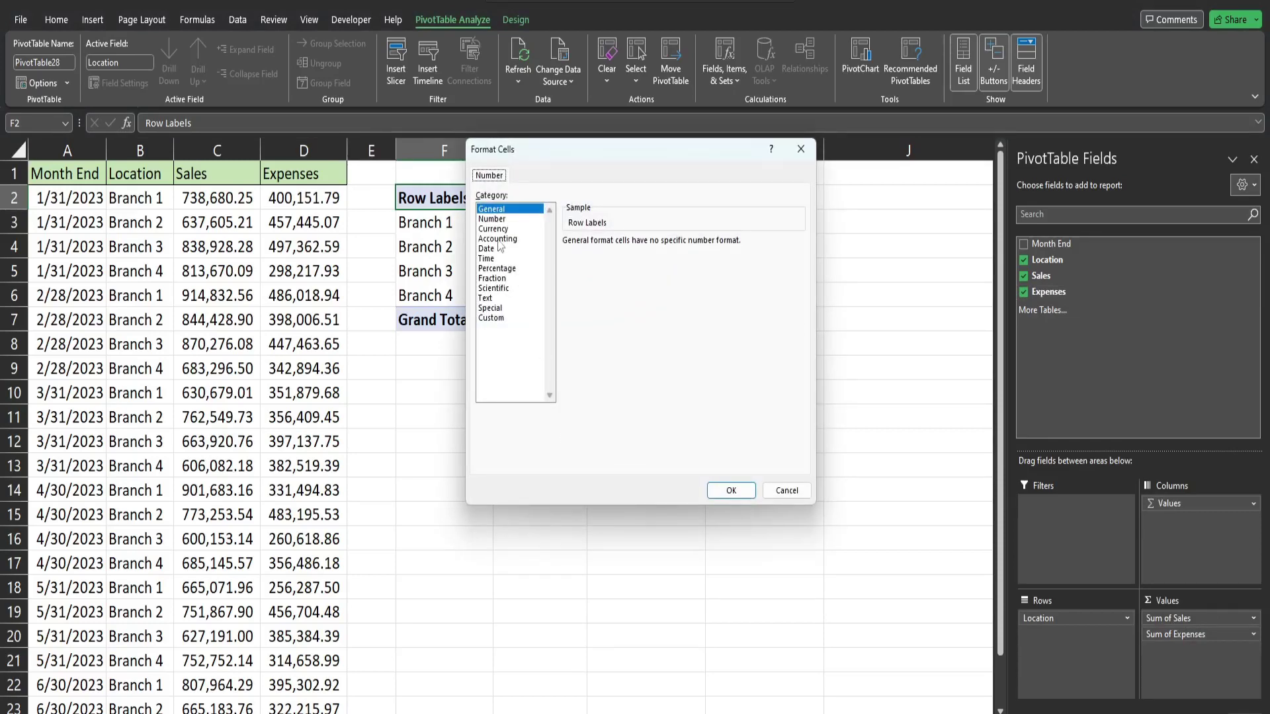
{"action": "left_click", "coordinate": [494, 219]}
{"action": "left_click", "coordinate": [720, 490]}
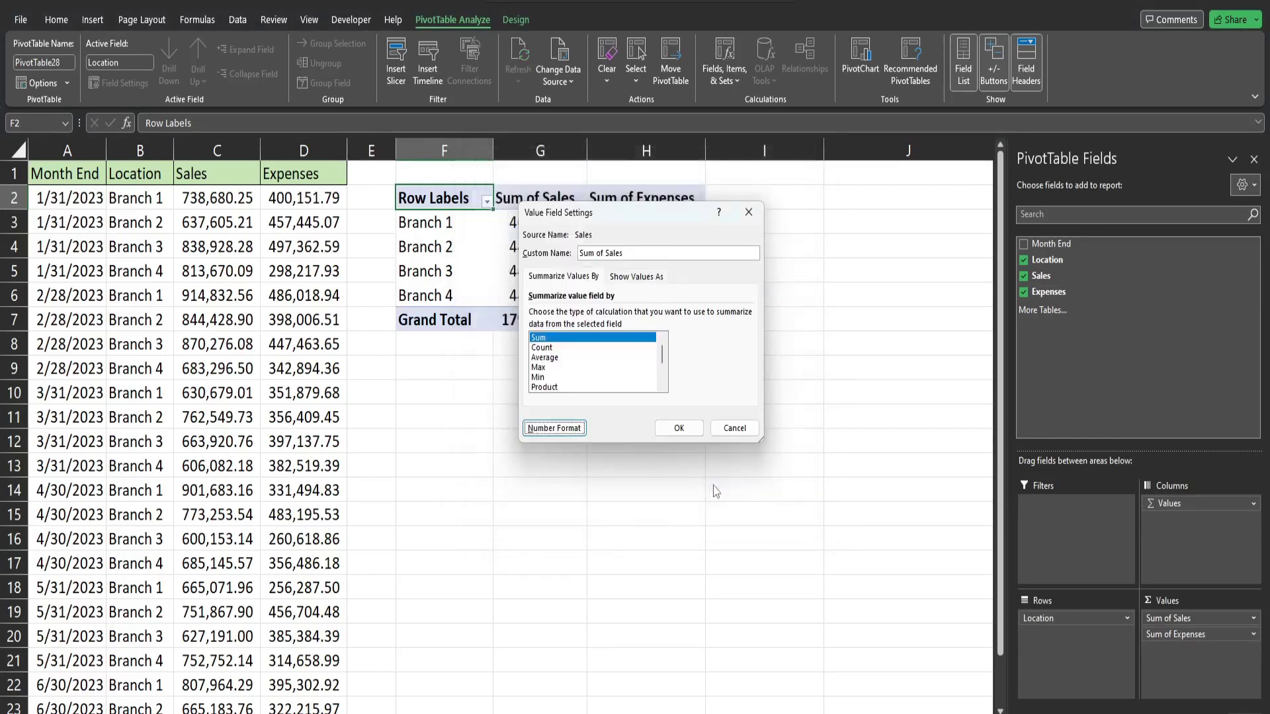
{"action": "left_click", "coordinate": [677, 428]}
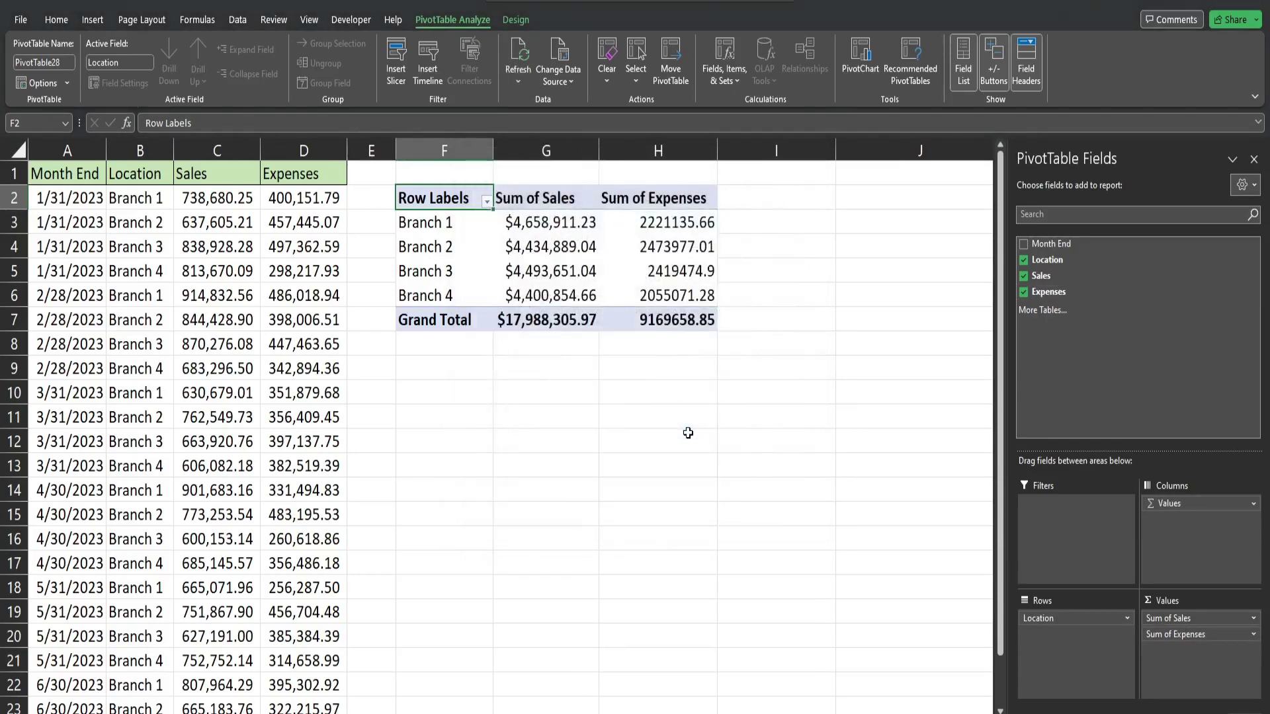
- Format the Sum of Expenses values as Currency through Value Field Settings
{"action": "left_click", "coordinate": [1181, 635]}
{"action": "left_click", "coordinate": [1188, 623]}
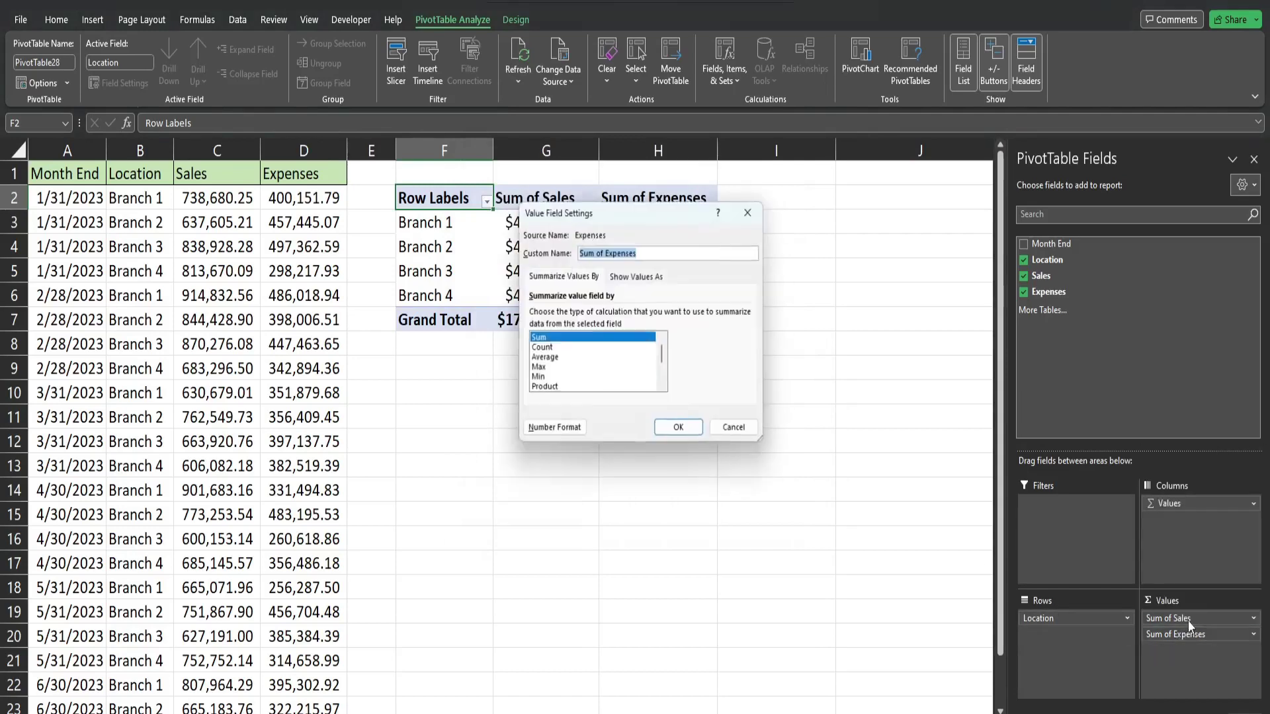
{"action": "left_click", "coordinate": [554, 433]}
{"action": "left_click", "coordinate": [496, 229]}
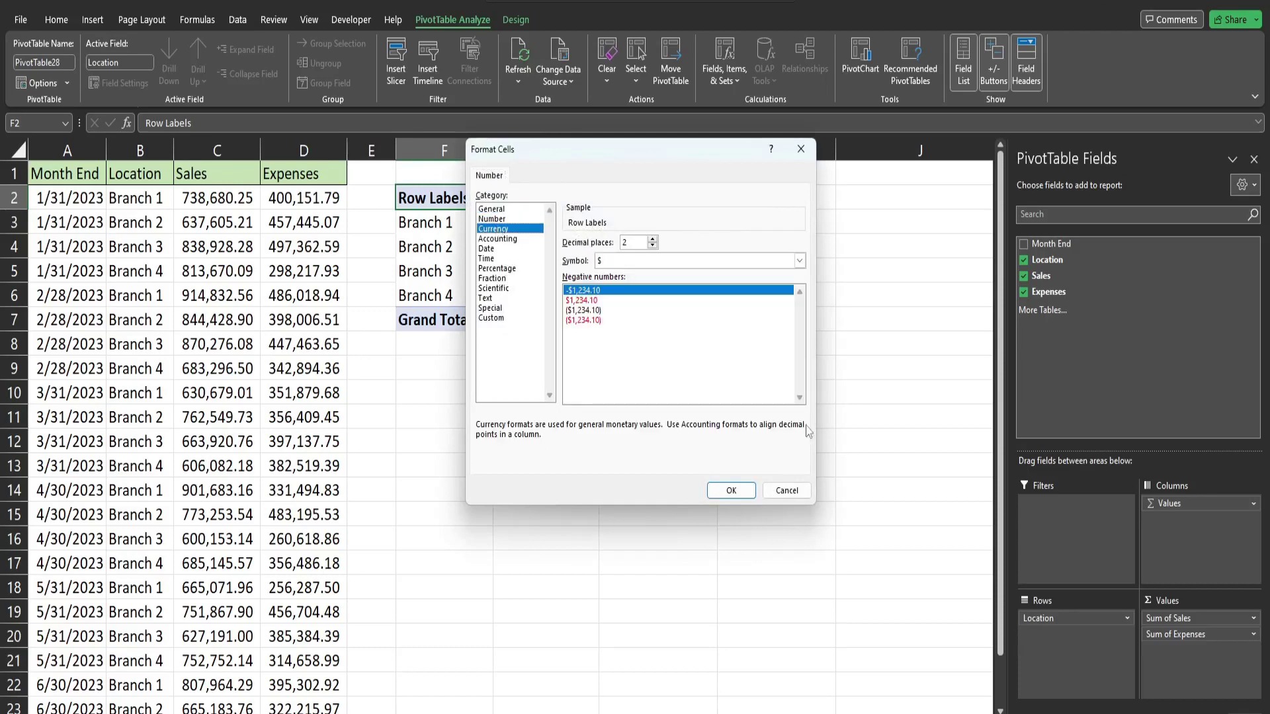
{"action": "left_click", "coordinate": [732, 492]}
{"action": "left_click", "coordinate": [681, 428]}
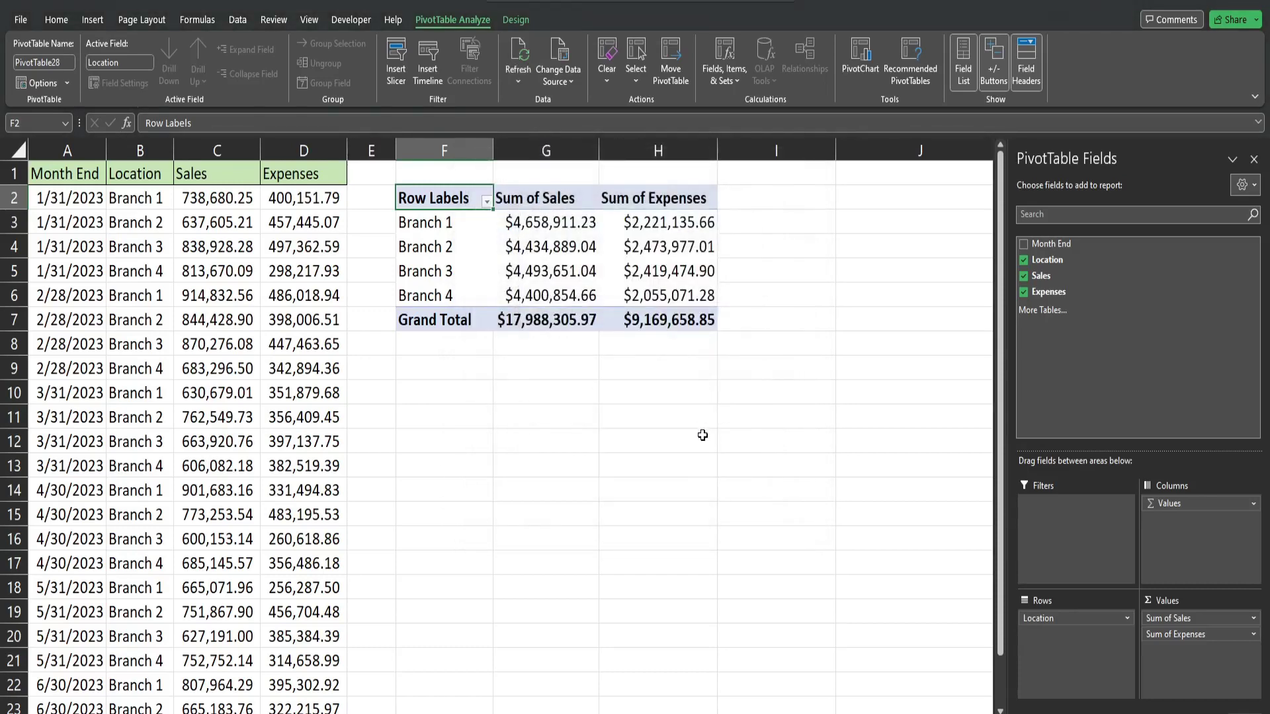
{"action": "mouse_move", "coordinate": [548, 245]}
- Add the calculated field Profit Before Tax with formula = Sales - Expenses
{"action": "left_click", "coordinate": [540, 242]}
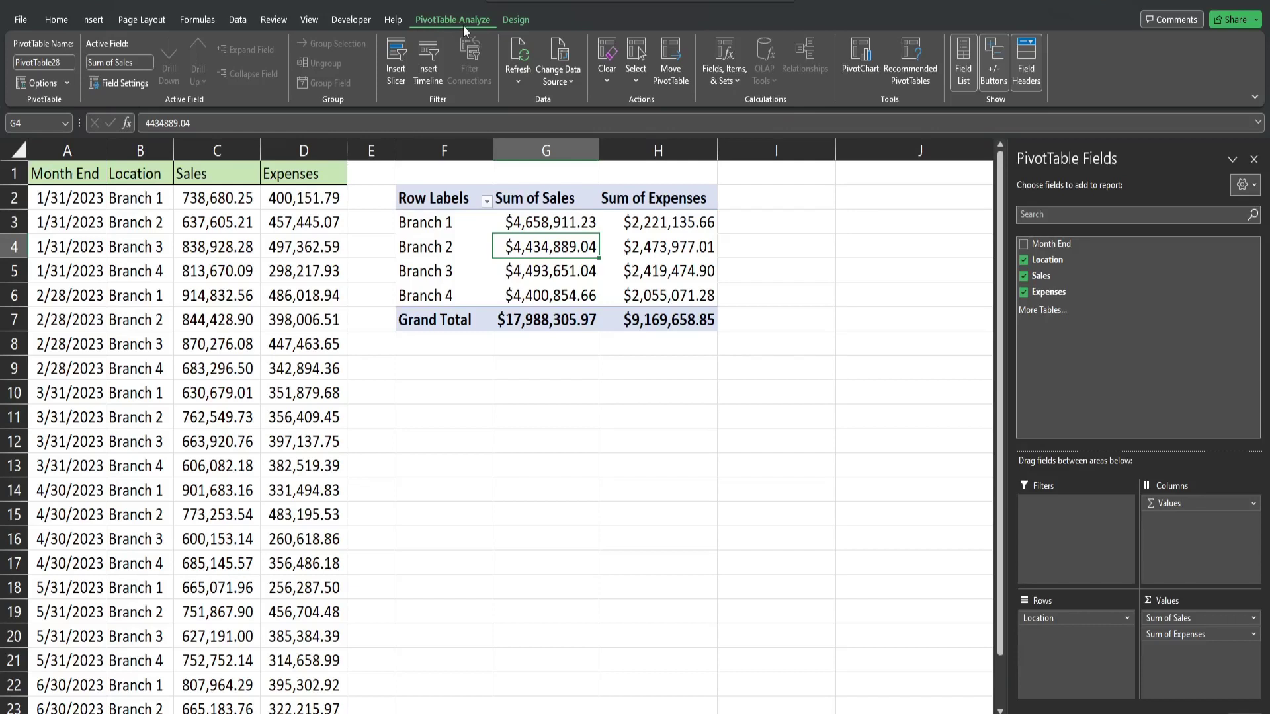
{"action": "left_click", "coordinate": [735, 79]}
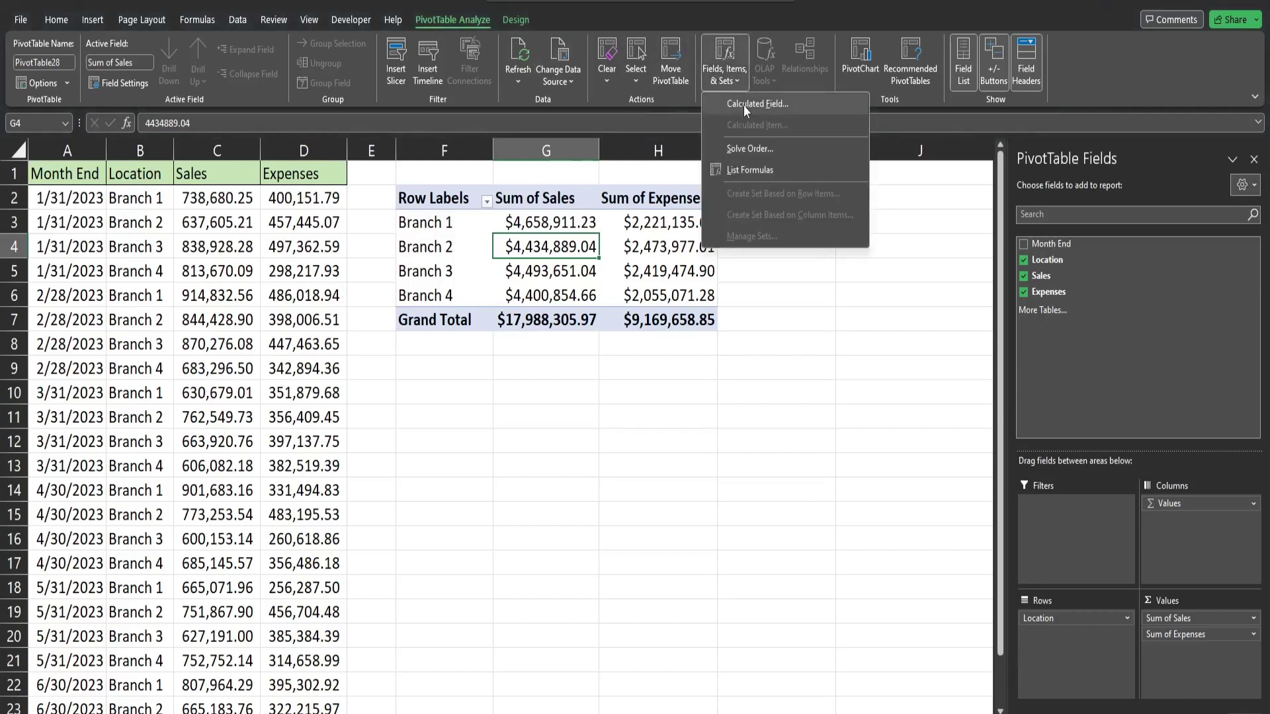
{"action": "left_click", "coordinate": [744, 105]}
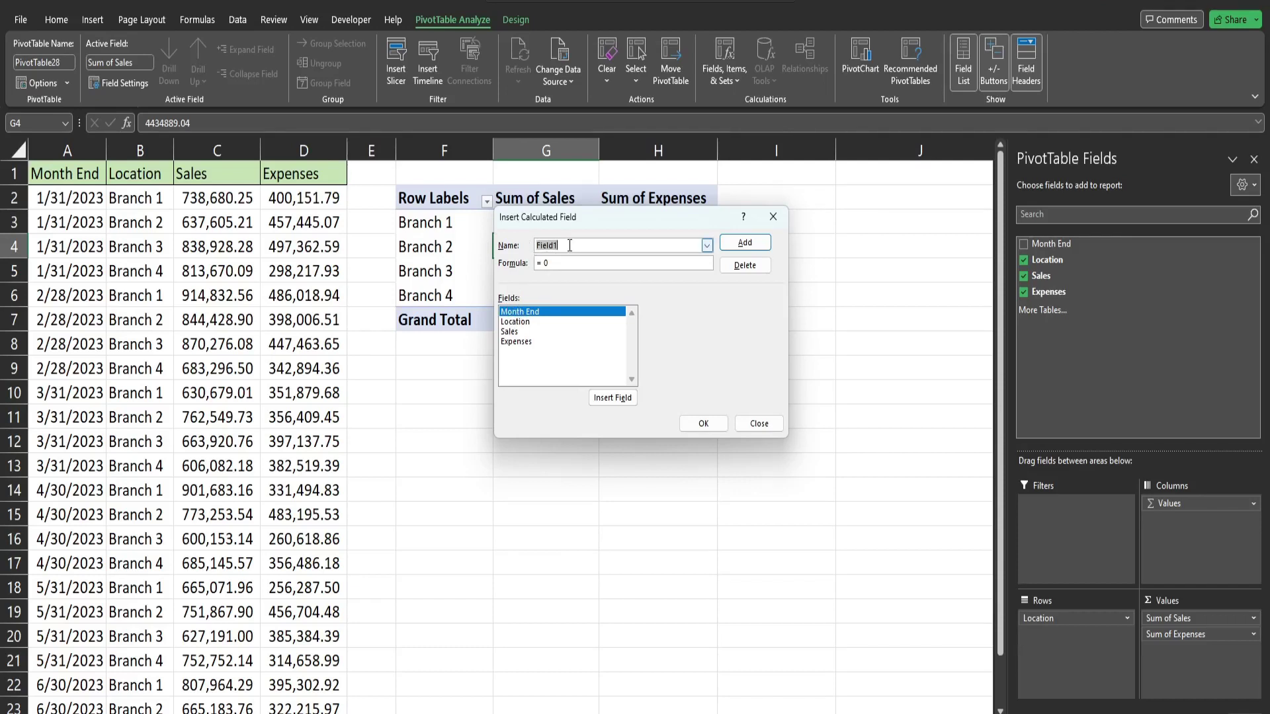
{"action": "type", "text": "PRre Tax"}
{"action": "left_click", "coordinate": [542, 264]}
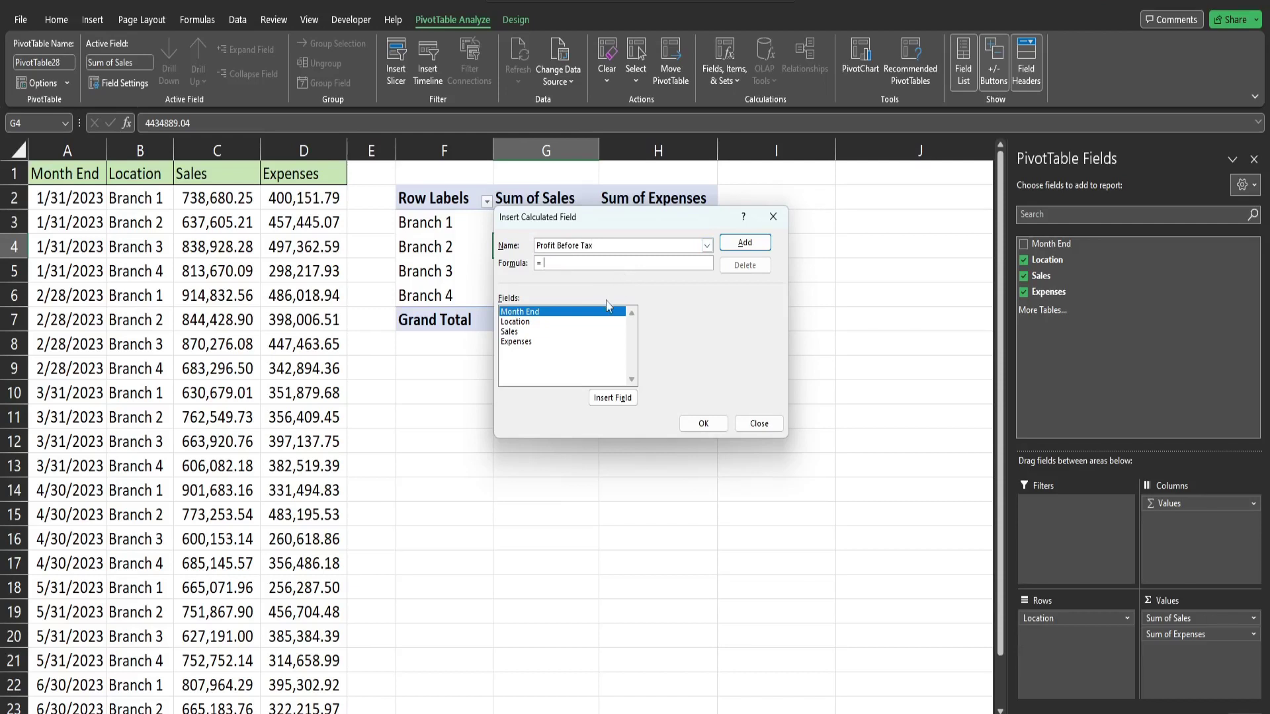
{"action": "double_click", "coordinate": [515, 332]}
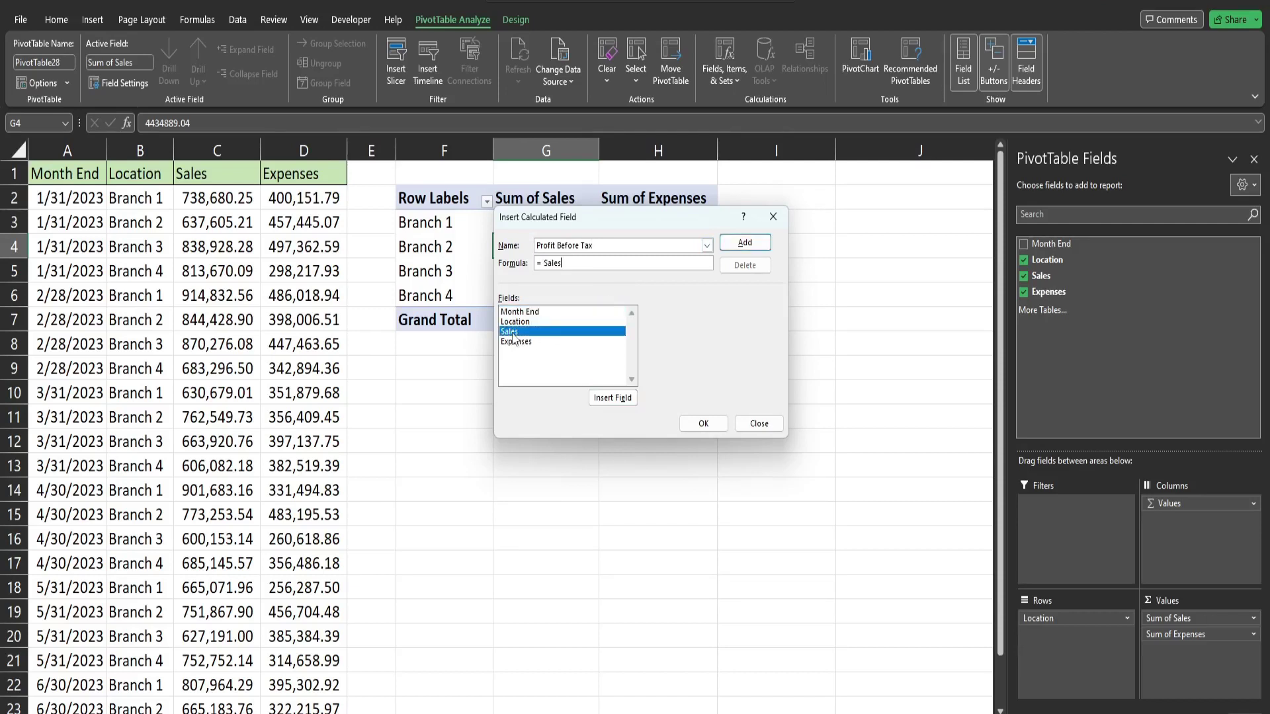
{"action": "type", "text": "-"}
{"action": "double_click", "coordinate": [516, 342]}
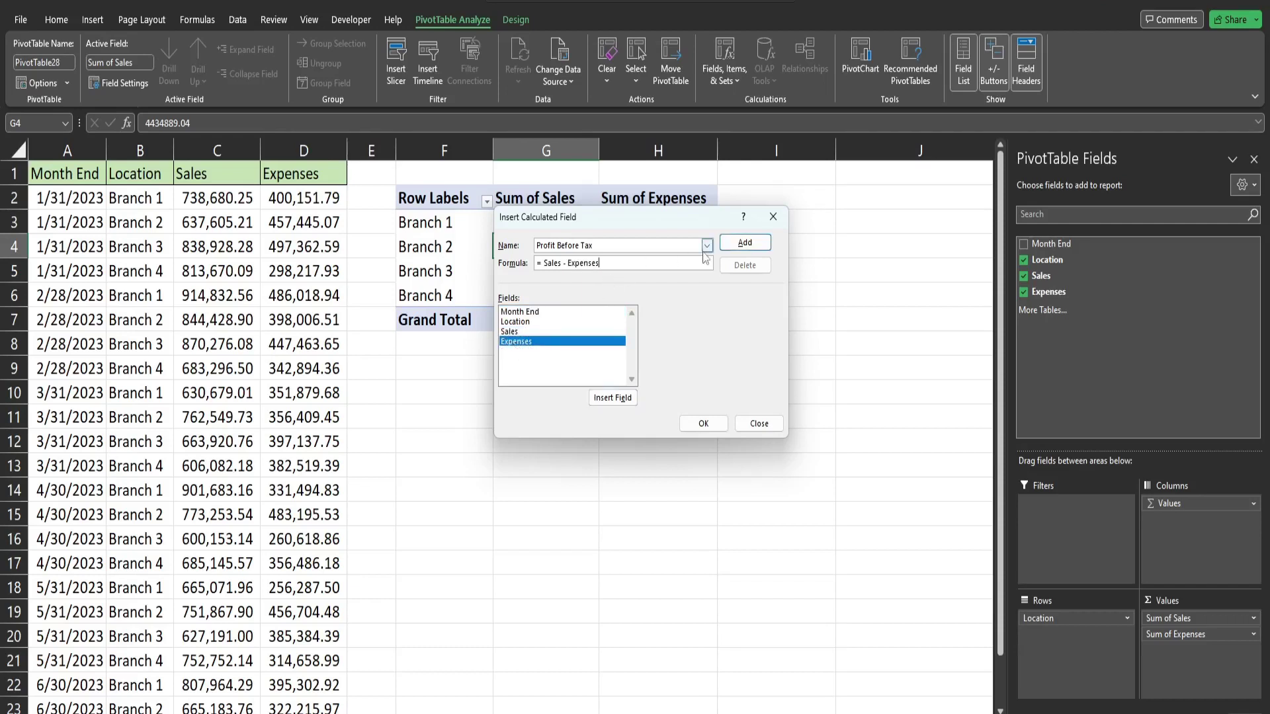
{"action": "left_click", "coordinate": [739, 244]}
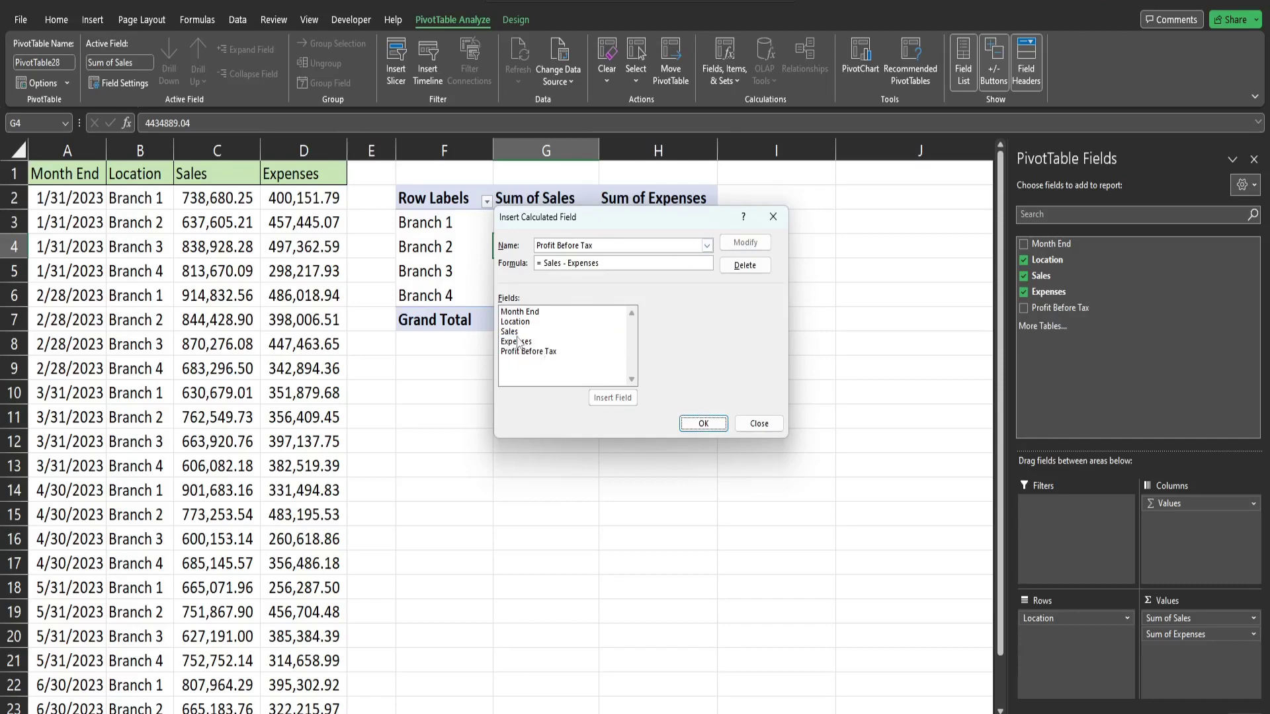
{"action": "left_click", "coordinate": [703, 423]}
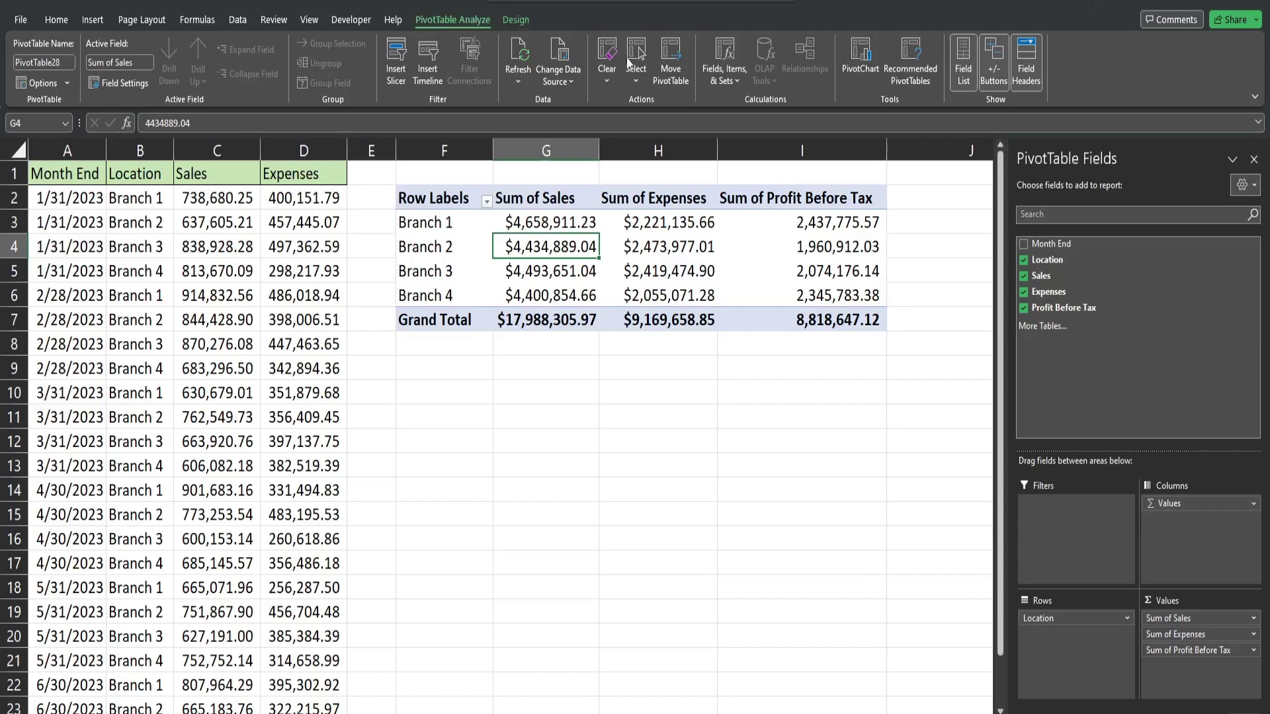
- Add the calculated field Profit After Tax = 'Profit Before Tax' * (1 - 0.21), then check Branch 2
{"action": "left_click", "coordinate": [735, 77]}
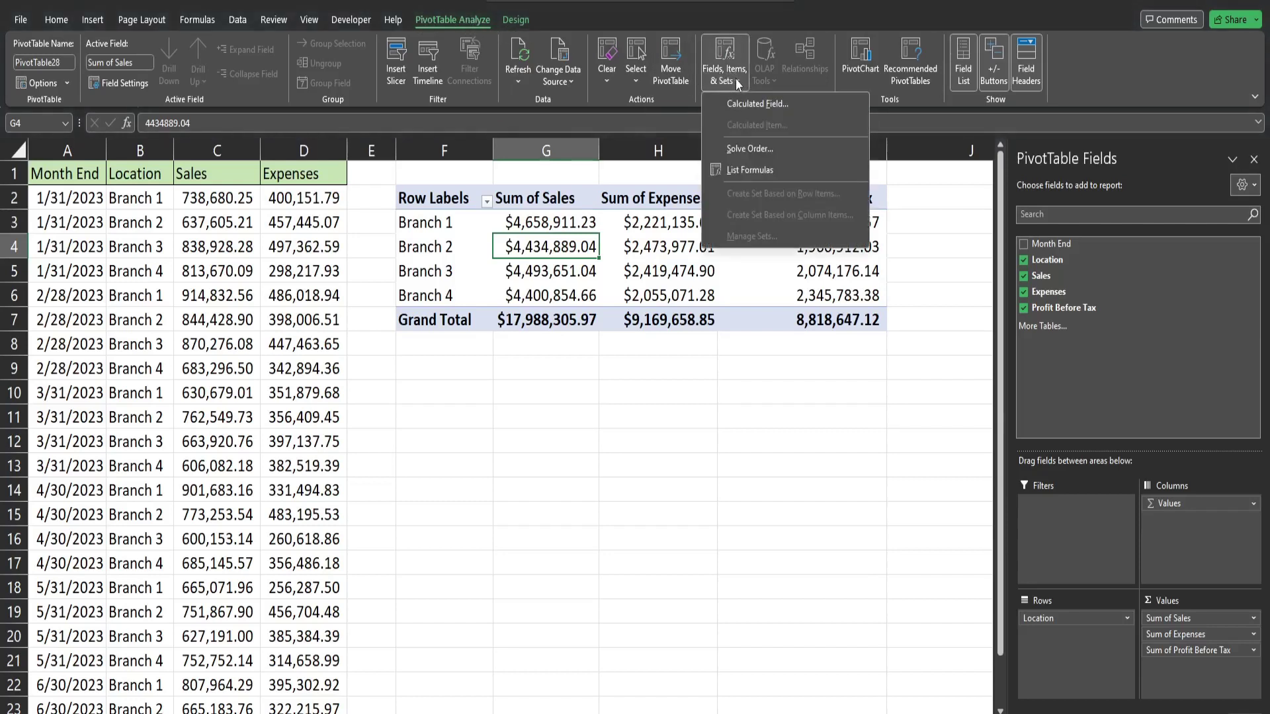
{"action": "left_click", "coordinate": [745, 103]}
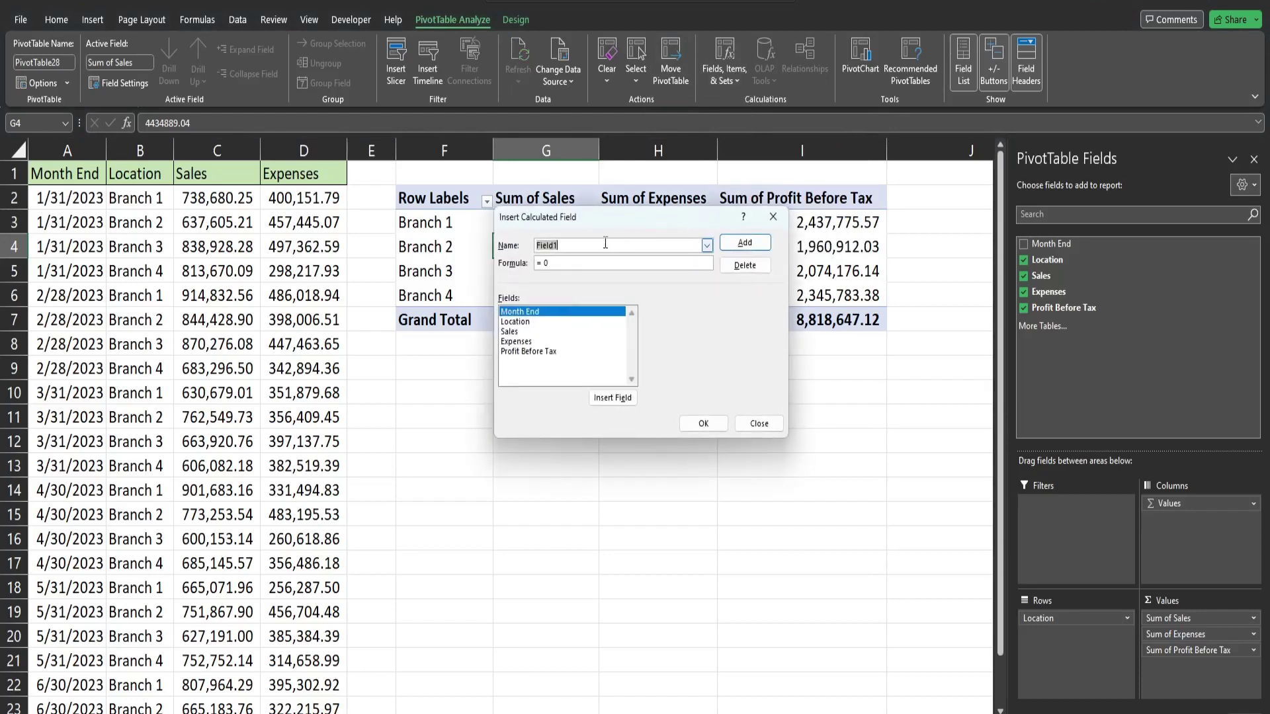
{"action": "type", "text": "Profit After Tax"}
{"action": "left_click", "coordinate": [562, 264]}
{"action": "double_click", "coordinate": [520, 351]}
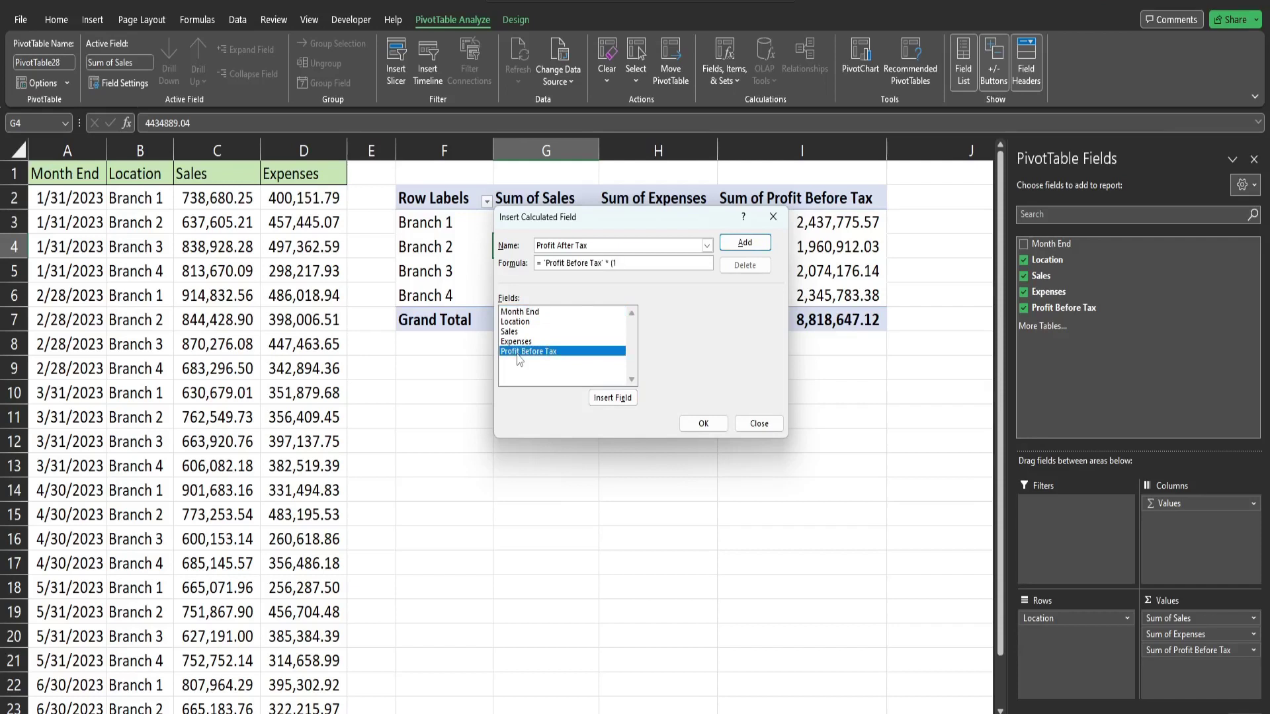
{"action": "type", "text": "- 0.21"}
{"action": "left_click", "coordinate": [744, 243]}
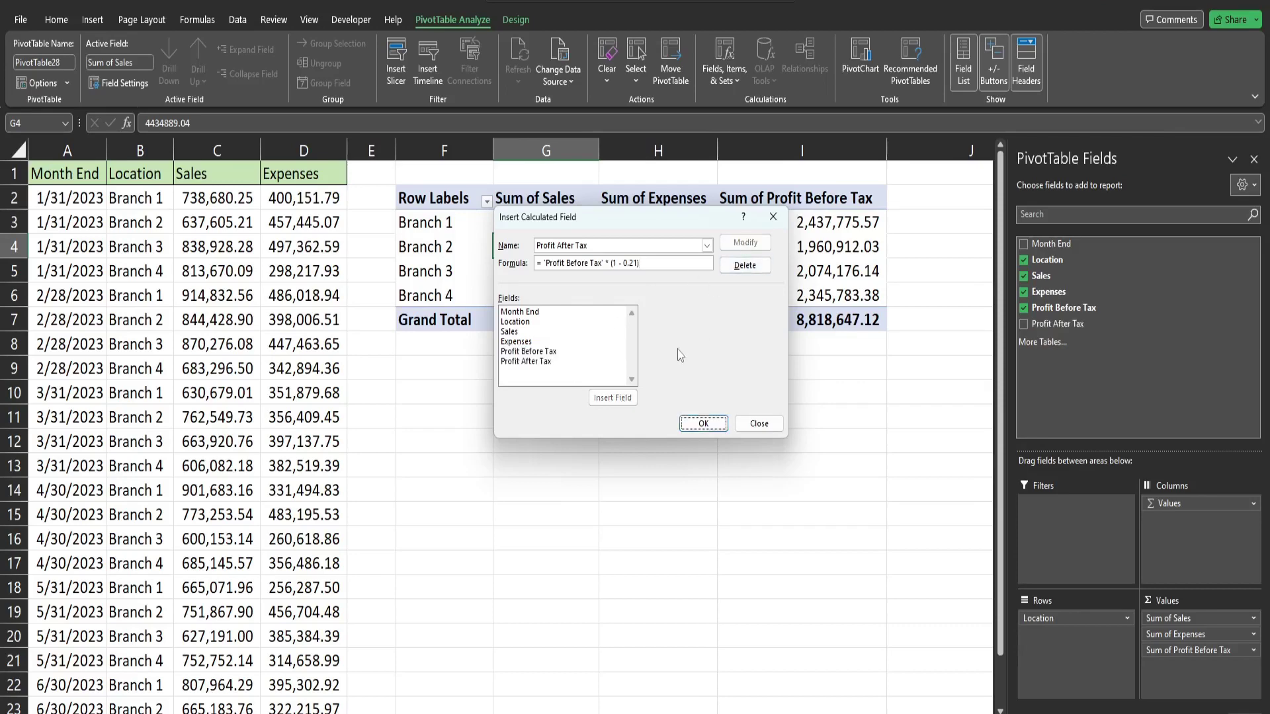
{"action": "left_click", "coordinate": [704, 424]}
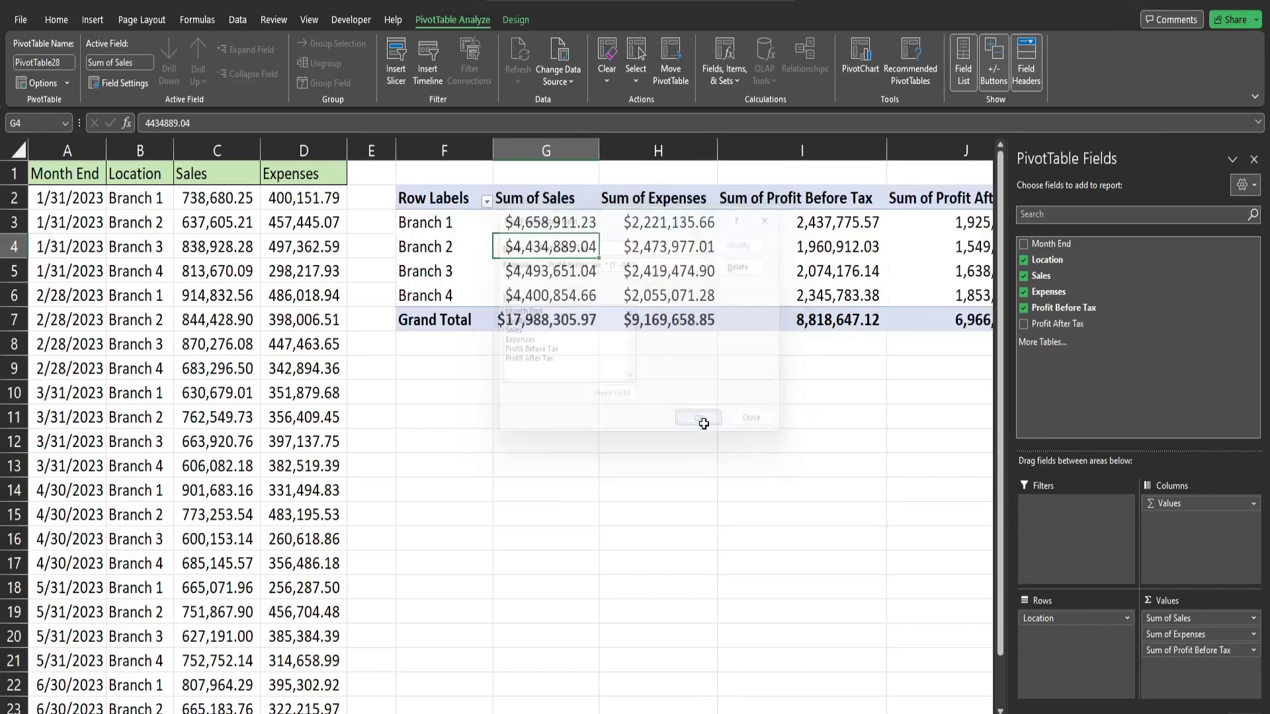
{"action": "scroll", "coordinate": [718, 701], "scroll_direction": "right", "scroll_amount": 2}
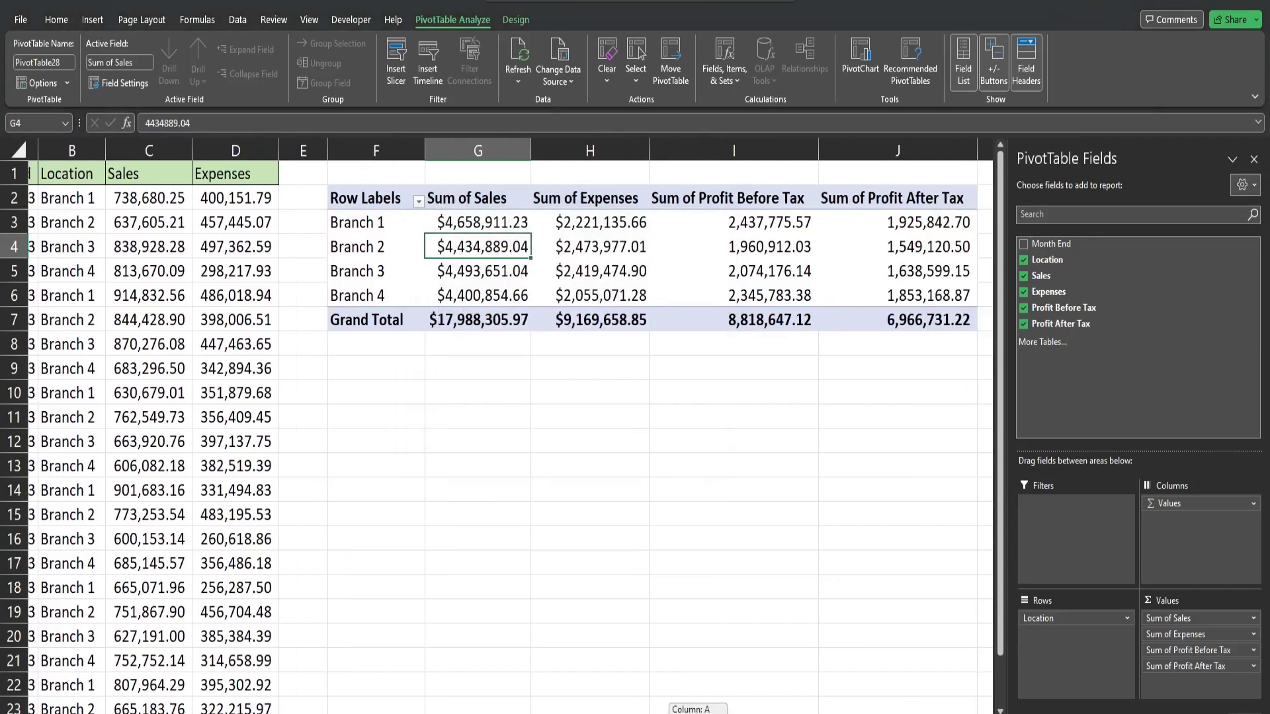
{"action": "left_click", "coordinate": [874, 243]}
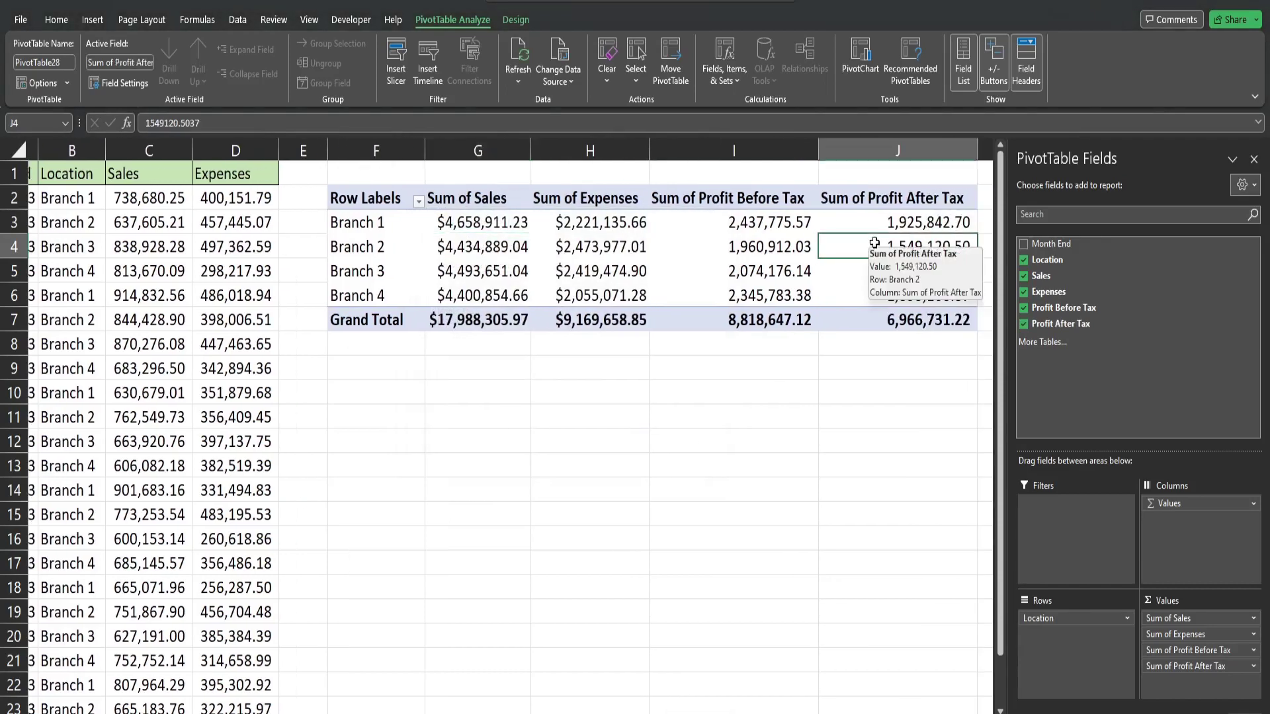